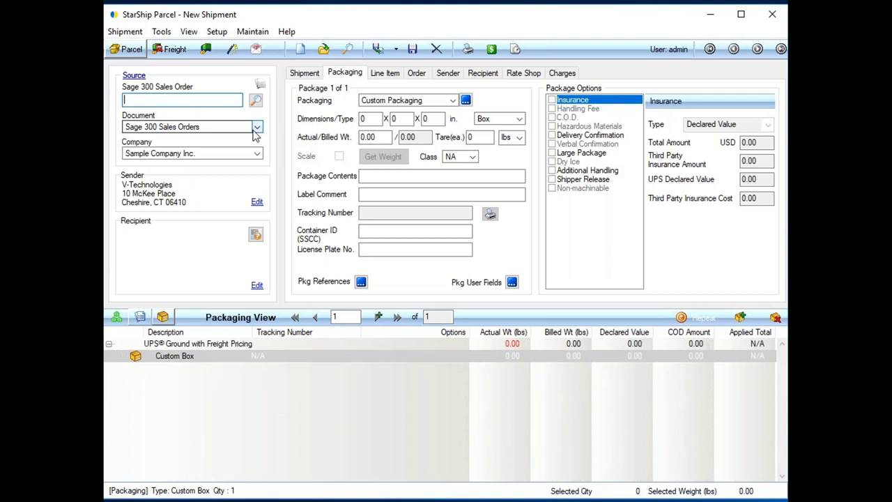
Step: Keep Sage 300 Sales Orders as the source document type and search the order list
left_click(258, 132)
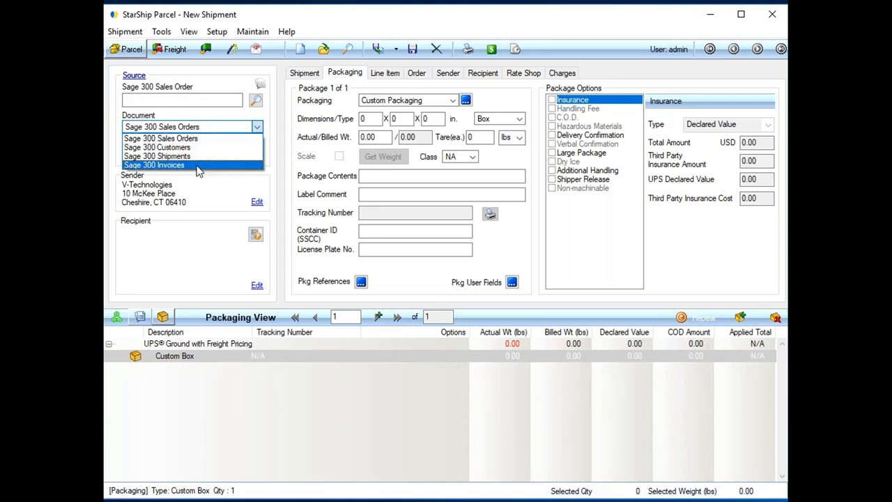
left_click(199, 101)
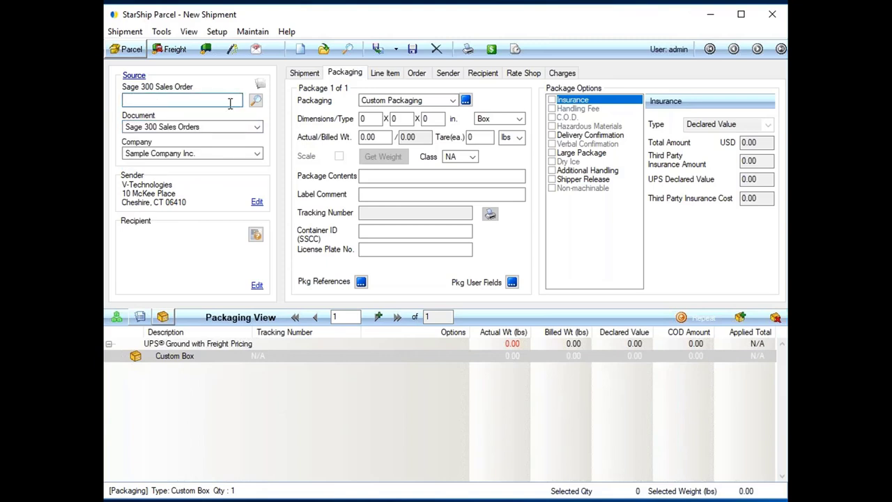
left_click(255, 102)
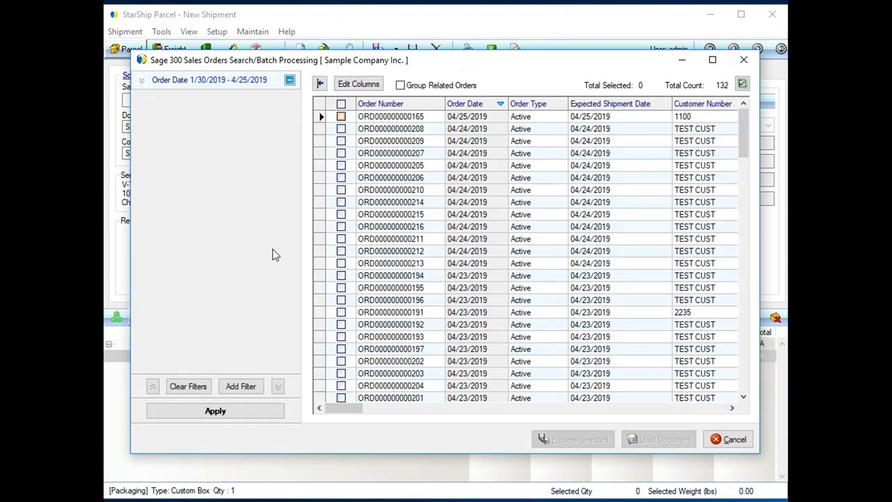
left_click(260, 415)
left_click(340, 104)
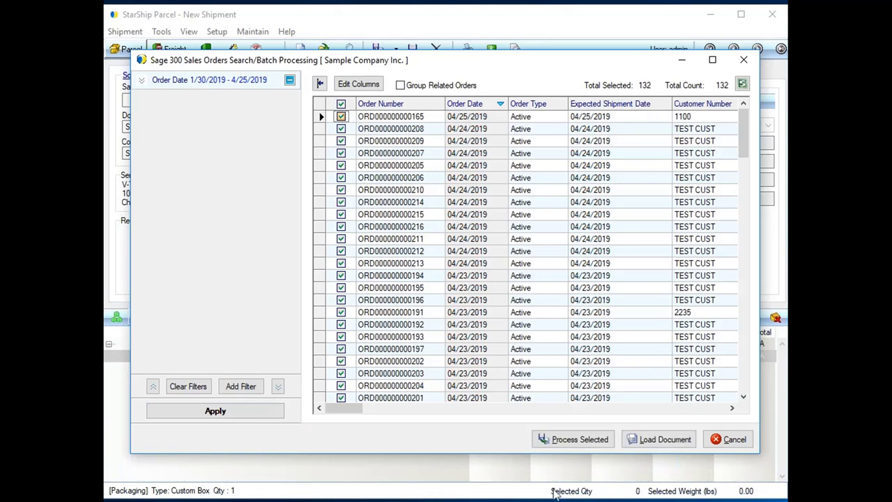
left_click(571, 440)
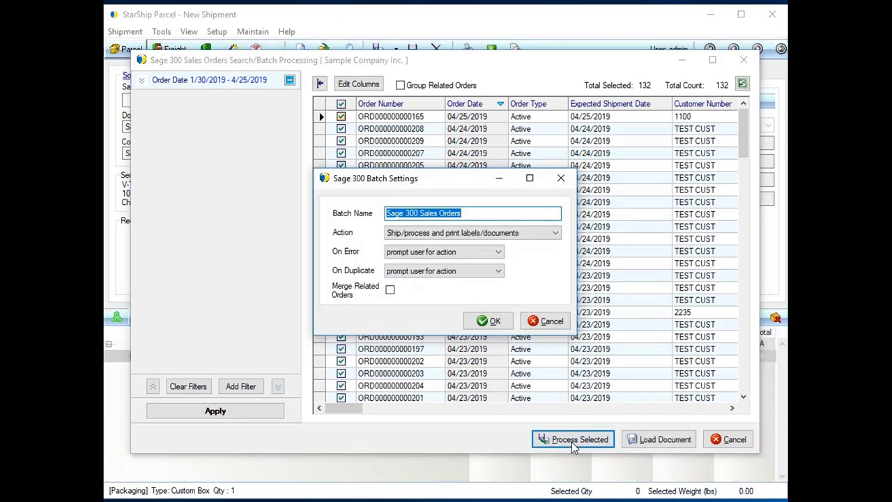
left_click(540, 321)
left_click(341, 103)
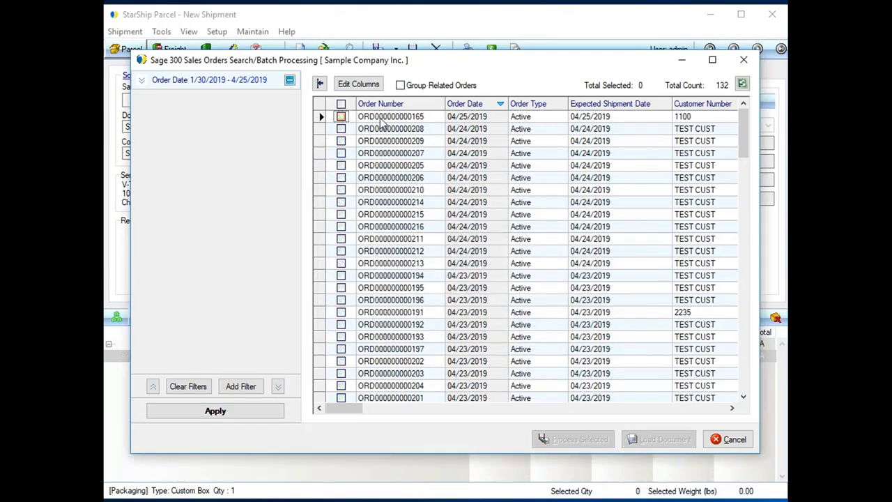
double_click(382, 123)
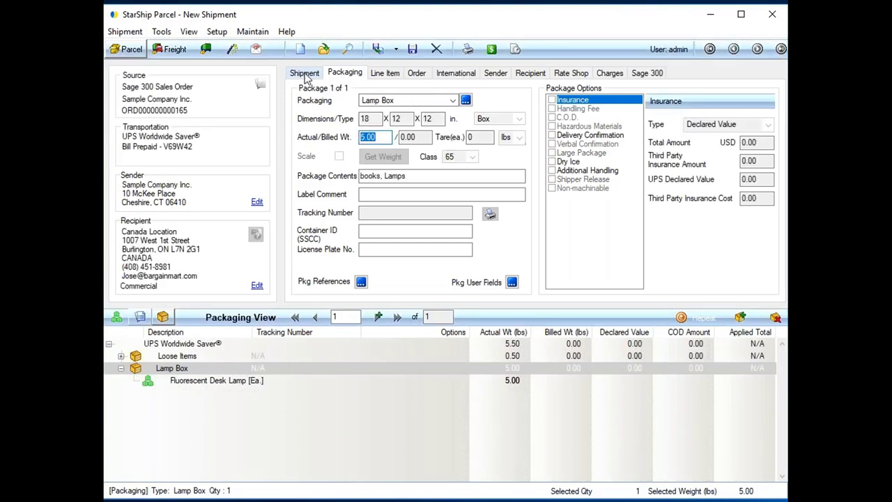
Step: On the Shipment details, keep UPS Worldwide Saver with Prepaid billing
left_click(304, 75)
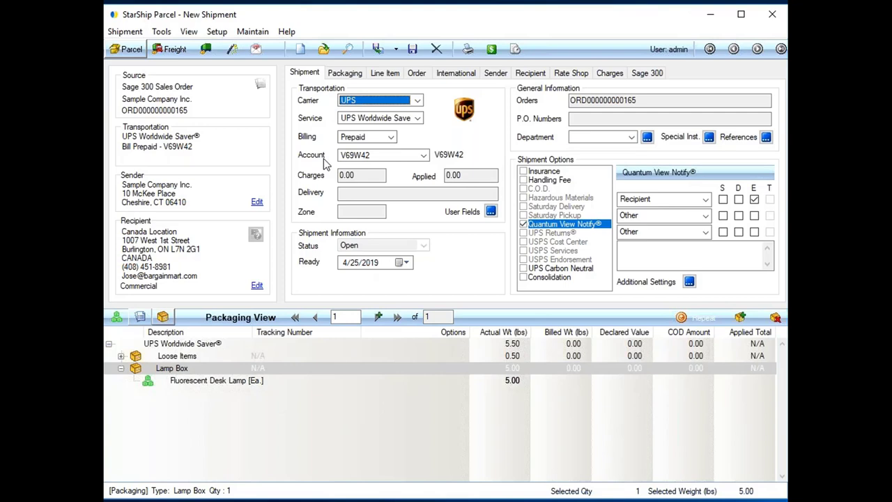
left_click(392, 137)
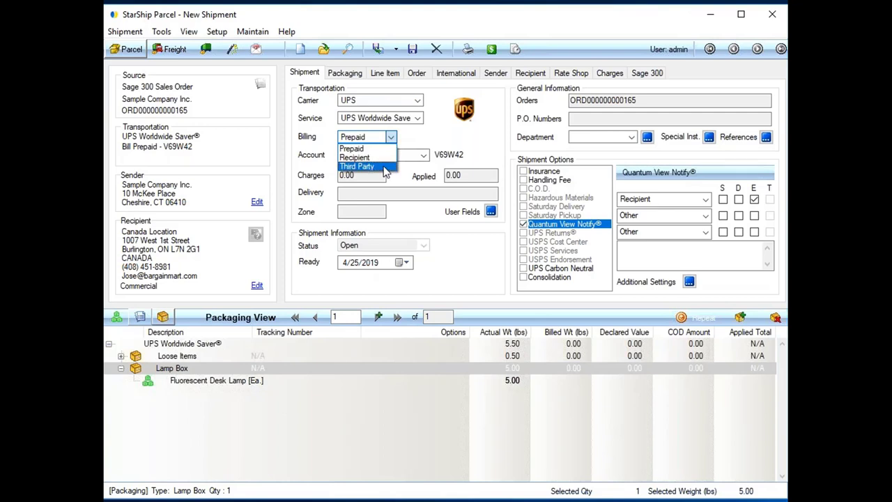
left_click(350, 149)
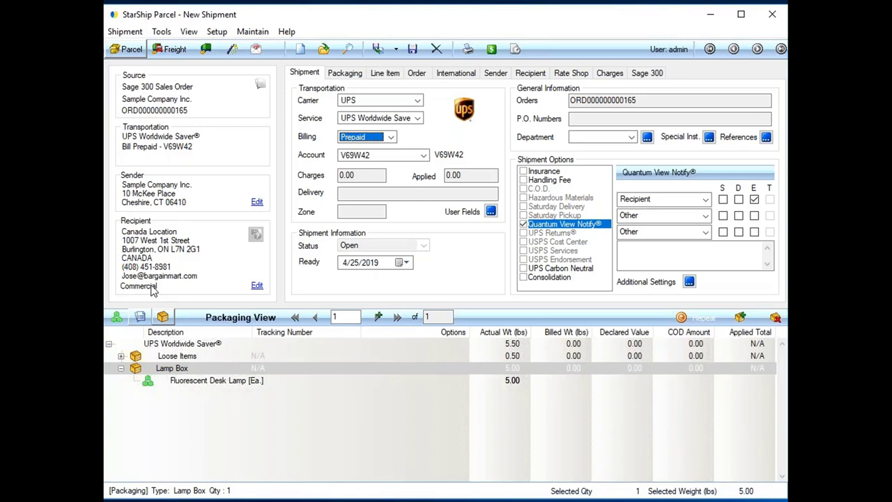
Step: Expand all package items, cancel package repeat, and select the Loose Items and Lamp Box rows
right_click(362, 359)
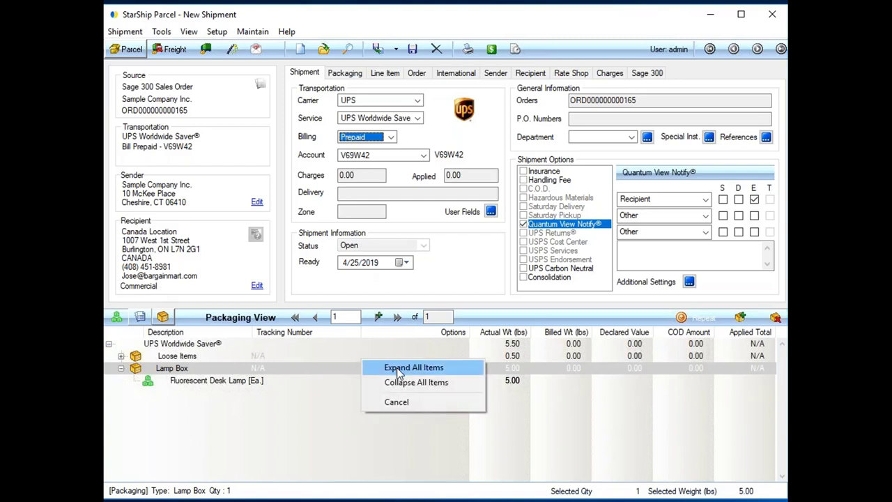
left_click(399, 370)
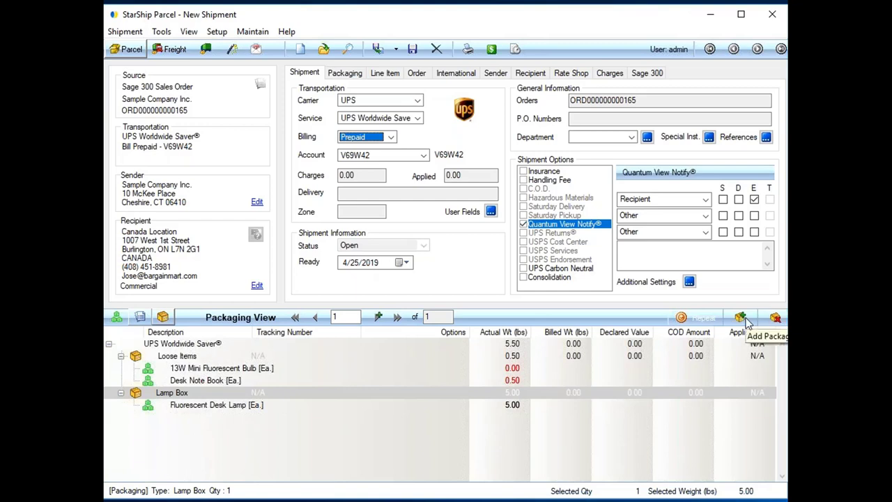
left_click(692, 320)
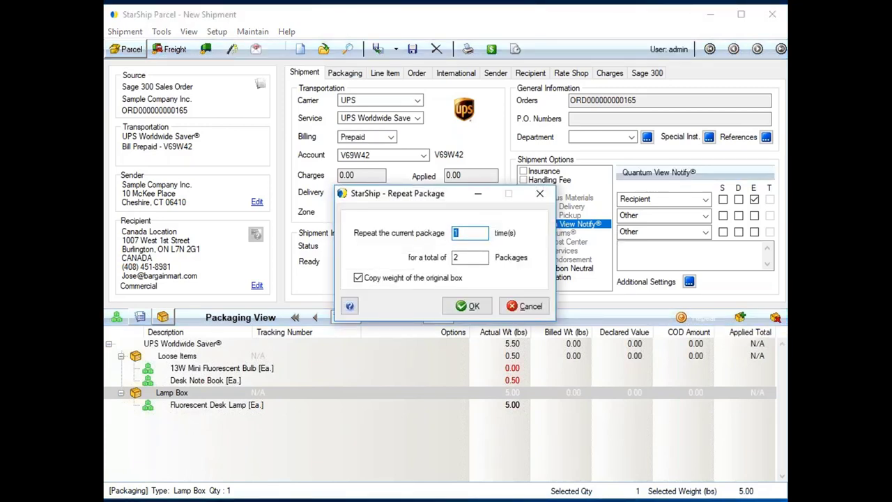
left_click(519, 305)
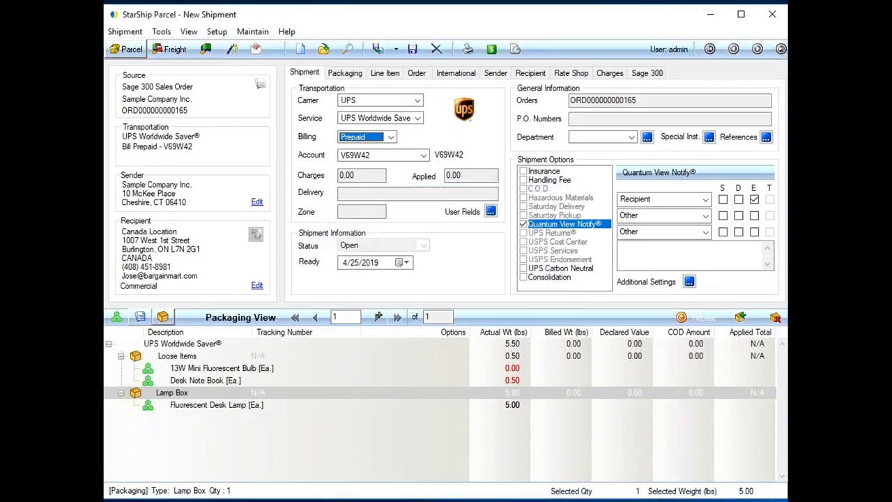
left_click(182, 357)
left_click(195, 393)
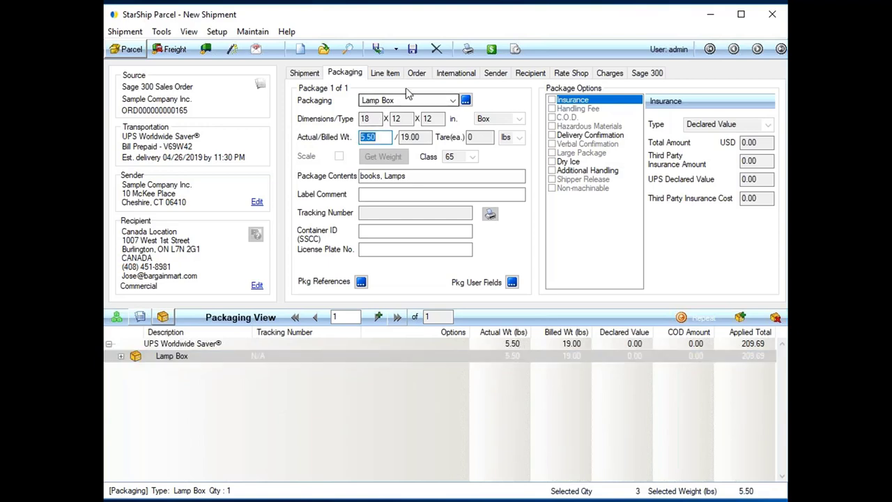
Step: Keep Lamp Box as the packaging type for the combined 5.50 lb package
left_click(452, 101)
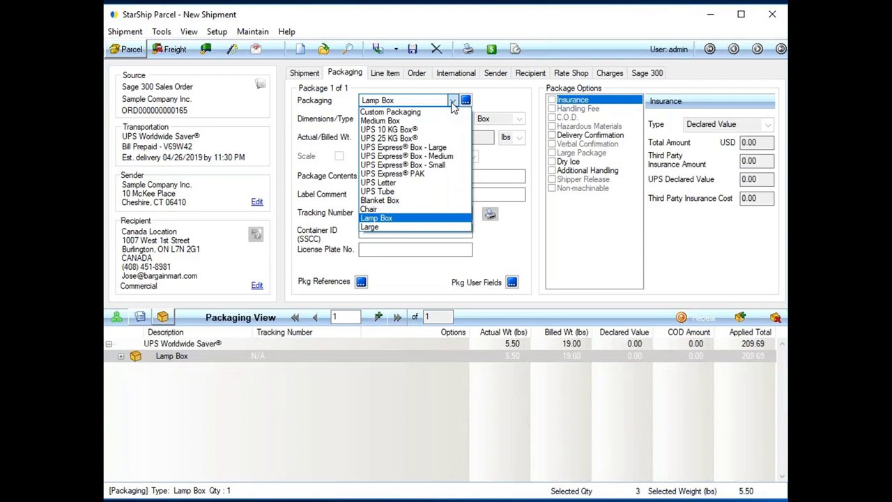
left_click(331, 113)
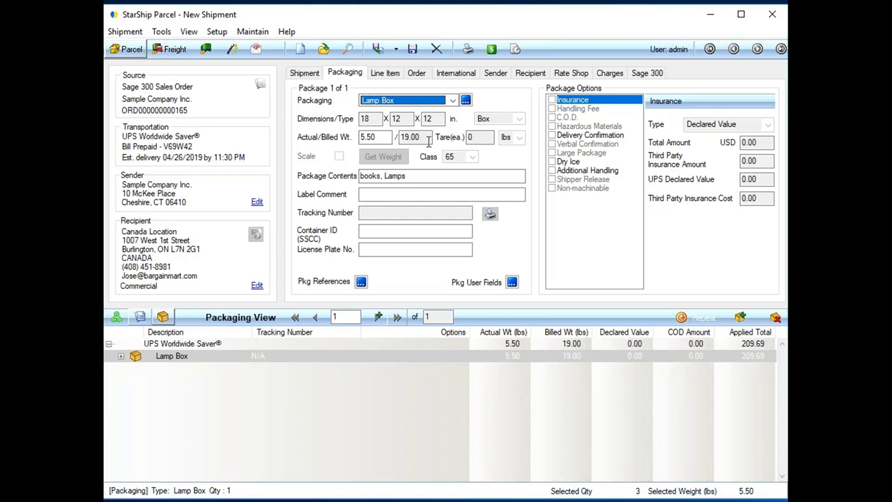
Step: Expand all Lamp Box items and select the 13W Mini Fluorescent Bulb line
right_click(211, 358)
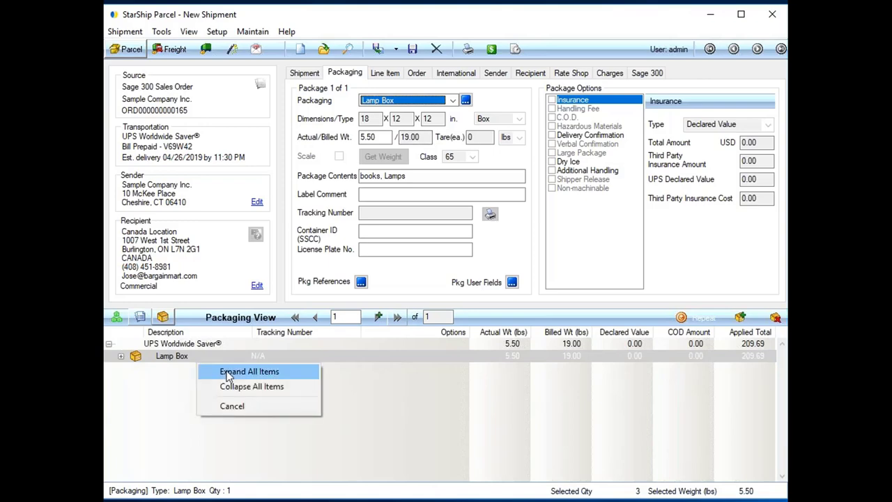
left_click(234, 370)
left_click(211, 380)
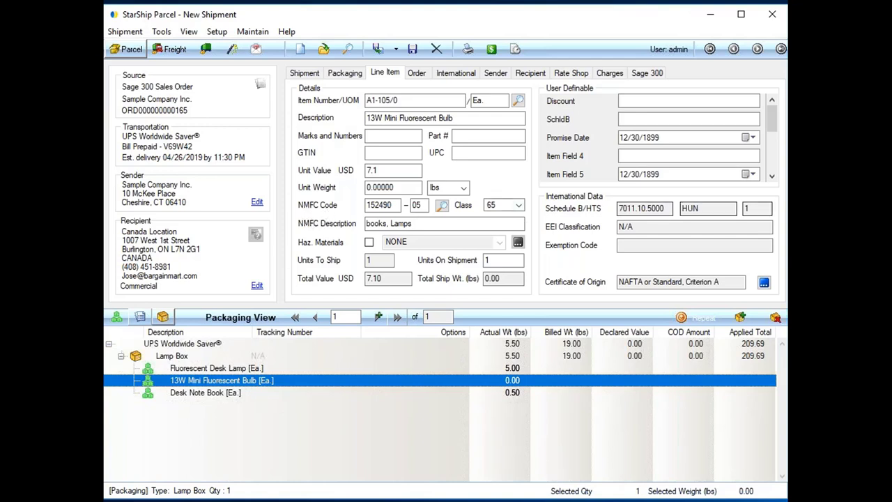
Step: Confirm the bulb's Schedule B code 7011.10.5000 and origin info, then view International details
left_click(764, 282)
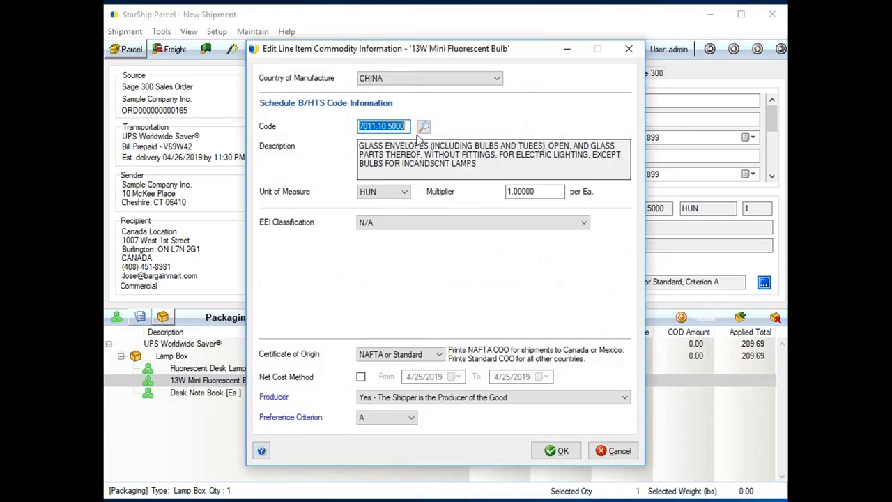
left_click(424, 127)
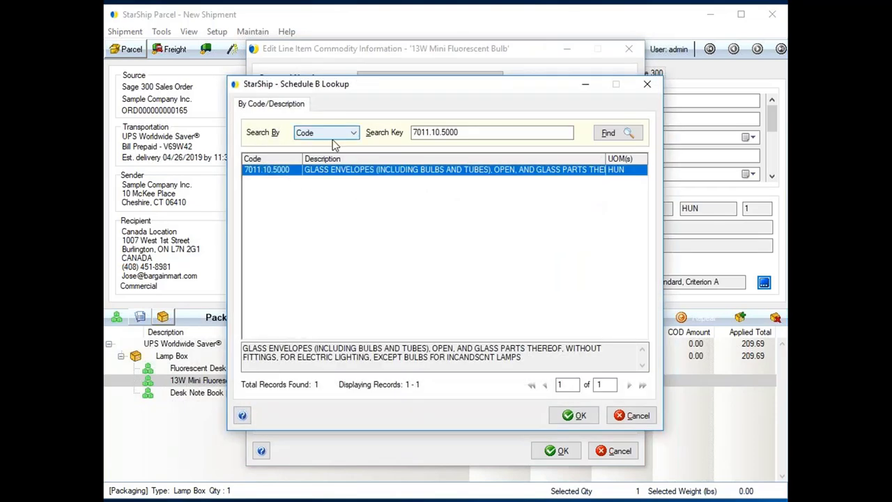
left_click(314, 131)
left_click(450, 101)
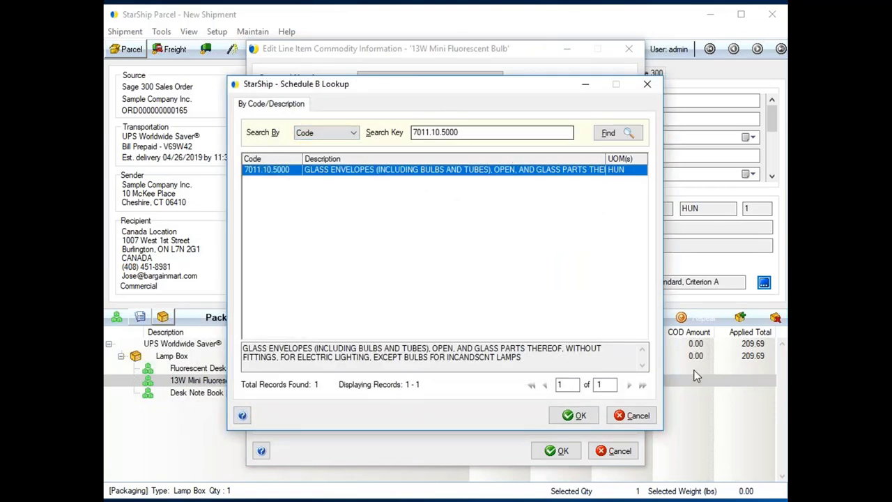
left_click(639, 415)
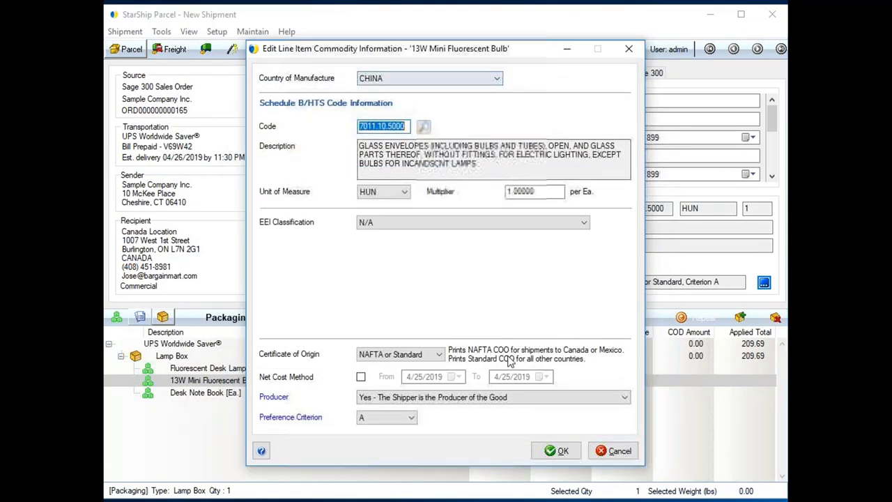
left_click(558, 451)
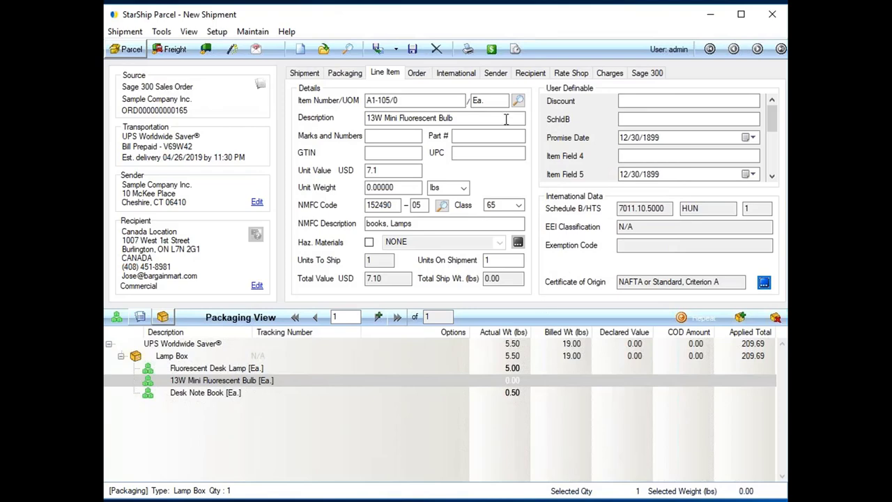
left_click(459, 77)
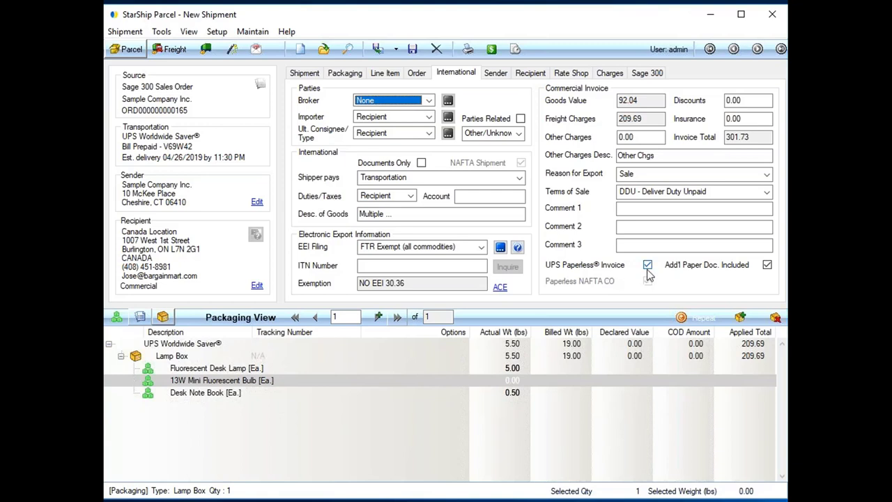
Step: Uncheck UPS Paperless Invoice and rate-shop: nine quotes, FedEx Ground 45.71 to UPS Worldwide Express Plus 277.80
left_click(647, 265)
left_click(647, 264)
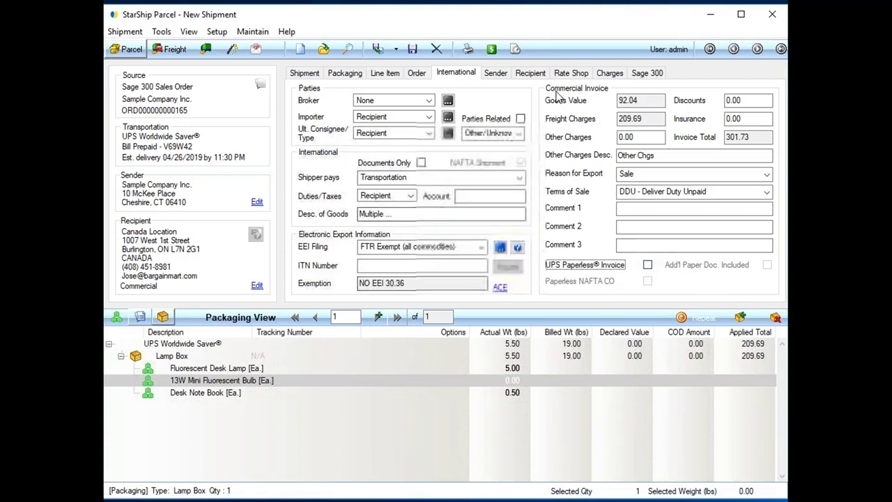
left_click(491, 49)
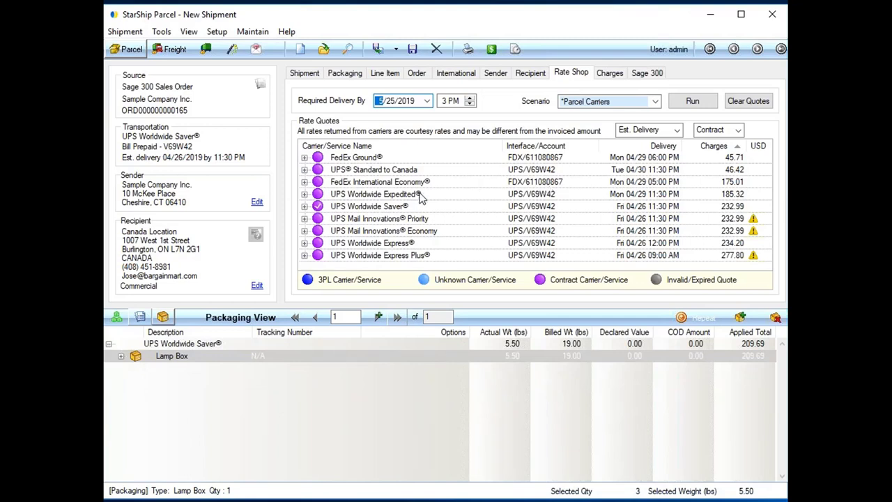
left_click(736, 144)
left_click(738, 131)
left_click(641, 130)
left_click(646, 130)
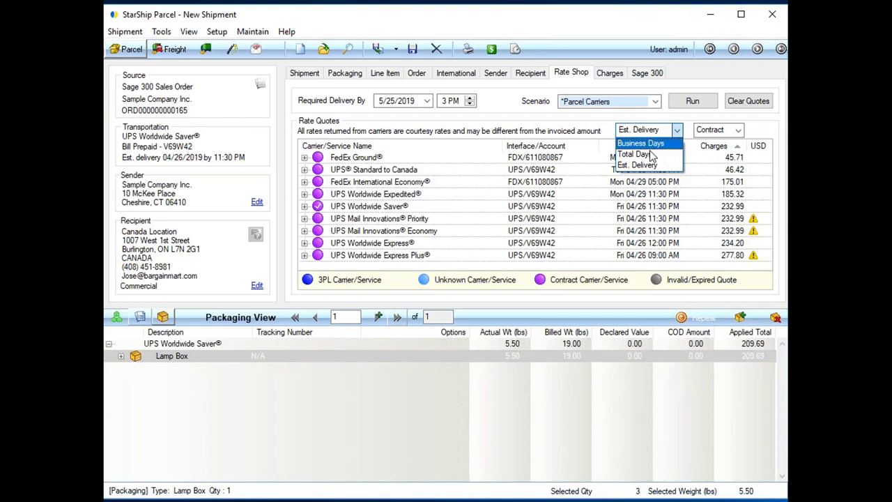
left_click(575, 132)
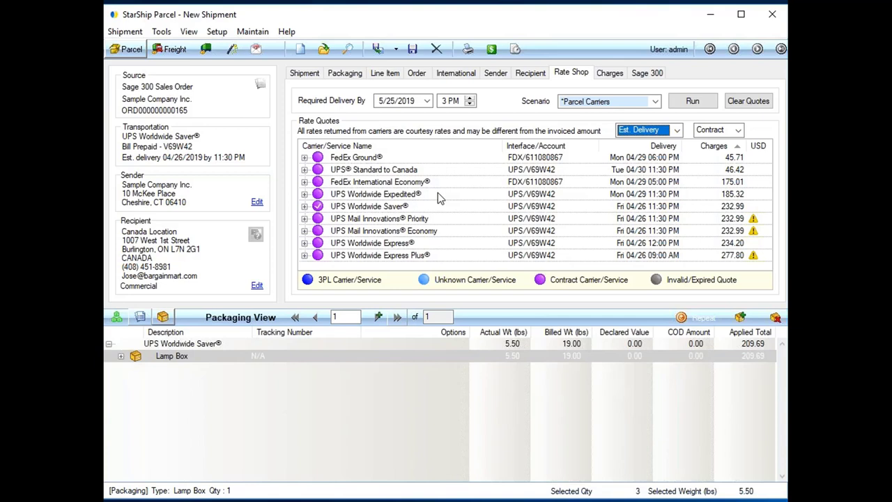
Step: On the Charges tab, review the Applied Freight Rules: a 10% customer rule cuts 232.99 to 209.69
left_click(612, 74)
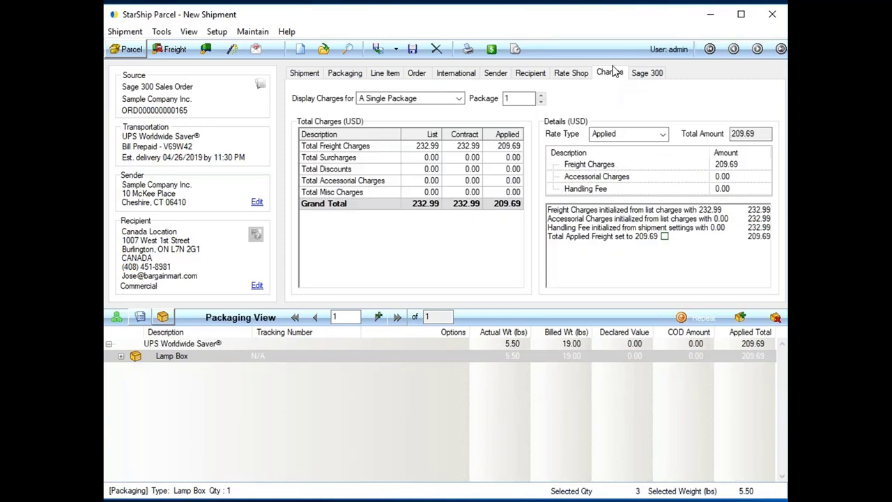
left_click(664, 237)
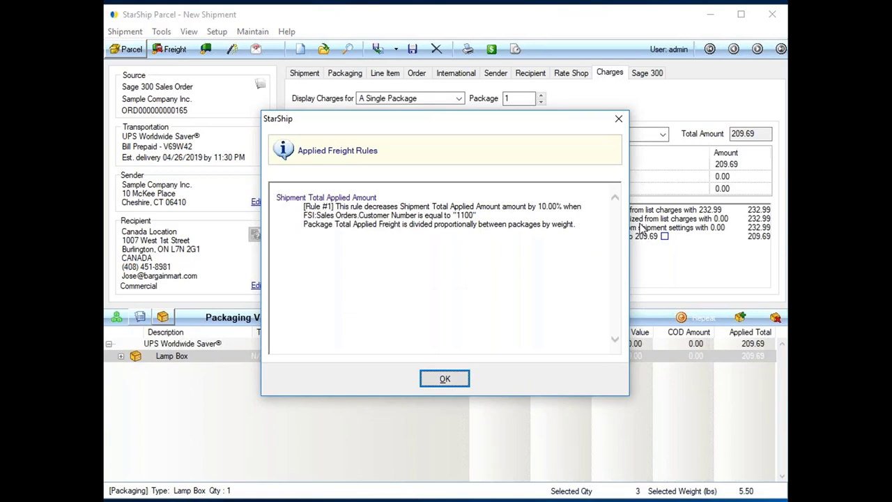
left_click(537, 206)
left_click_drag(360, 215, 583, 207)
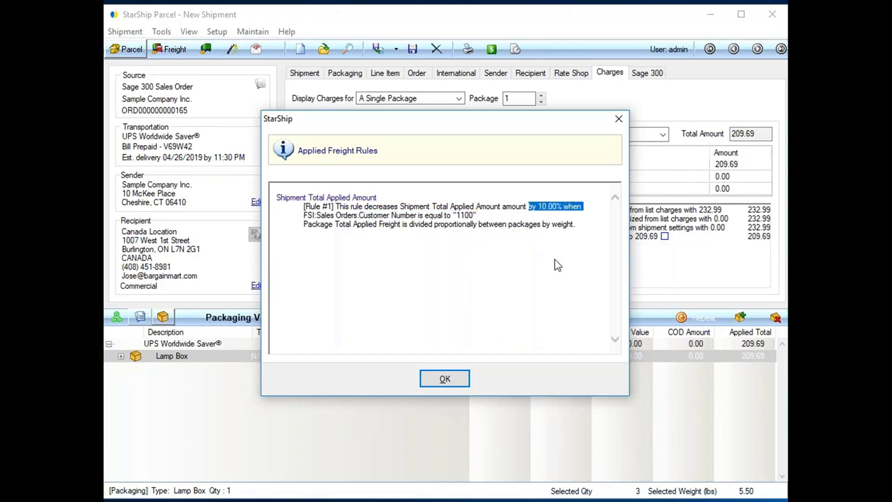
left_click(508, 281)
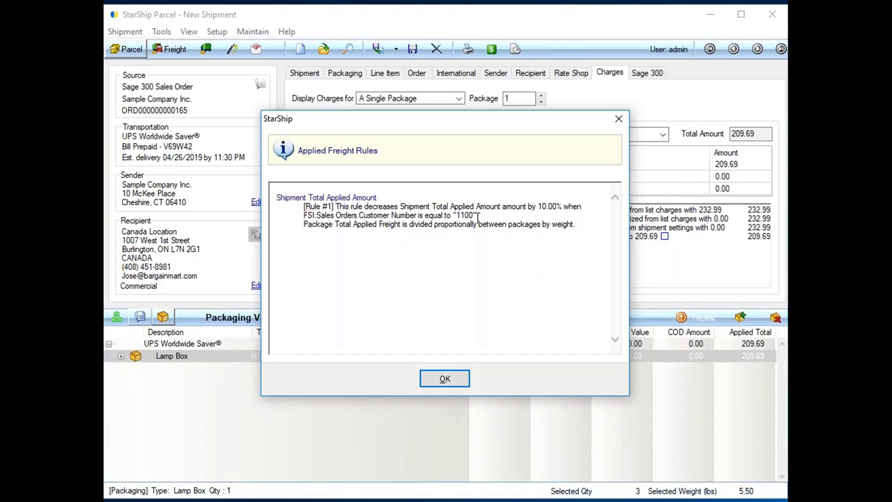
left_click(458, 380)
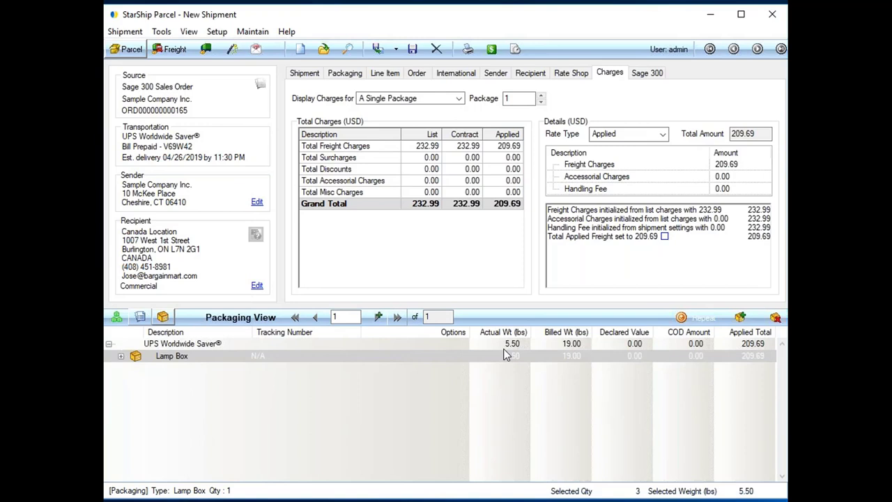
Step: Ship the package via UPS Worldwide Saver and save the processed shipment
left_click(377, 50)
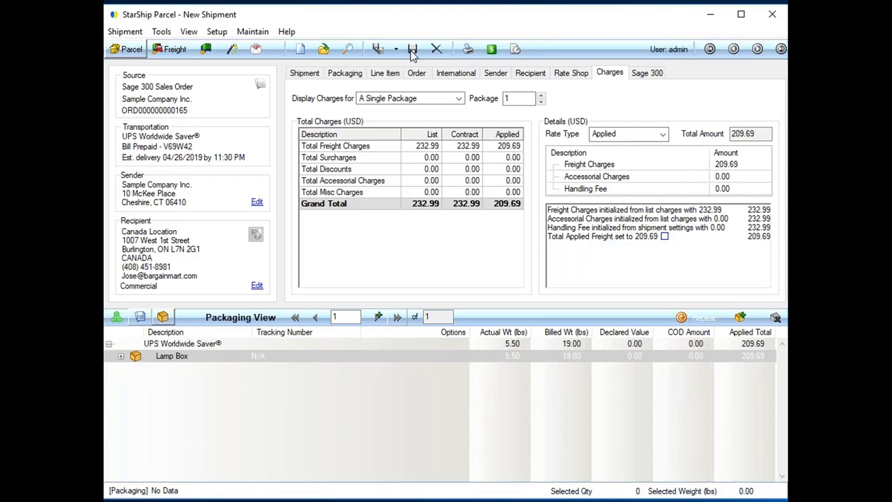
left_click(411, 52)
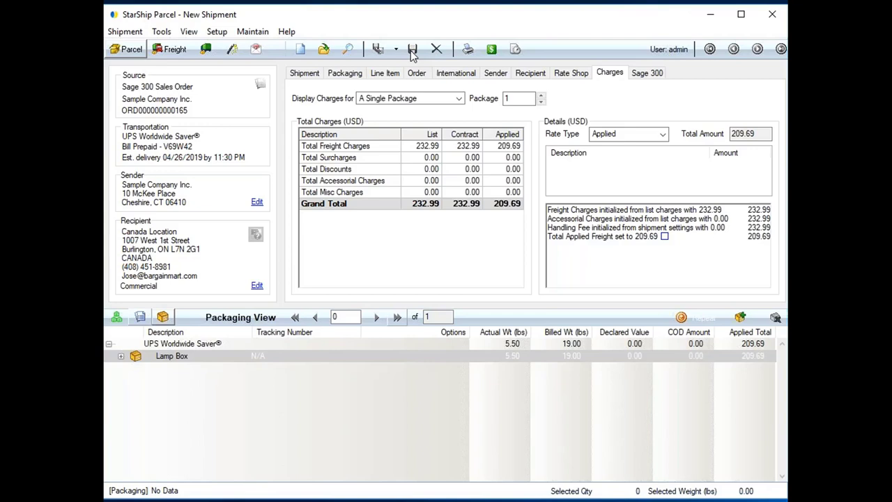
Step: Preview the UPS Saver label, enlarge it to check the packing list, then close it
left_click(411, 51)
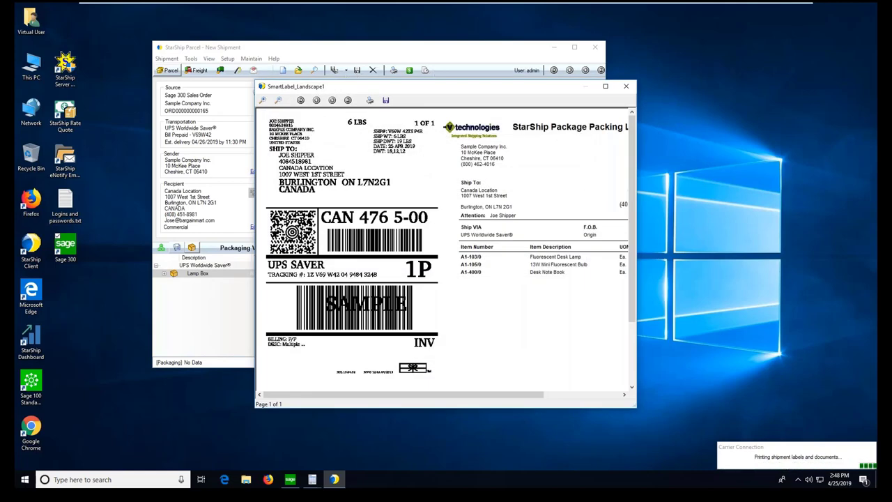
left_click_drag(420, 90, 255, 30)
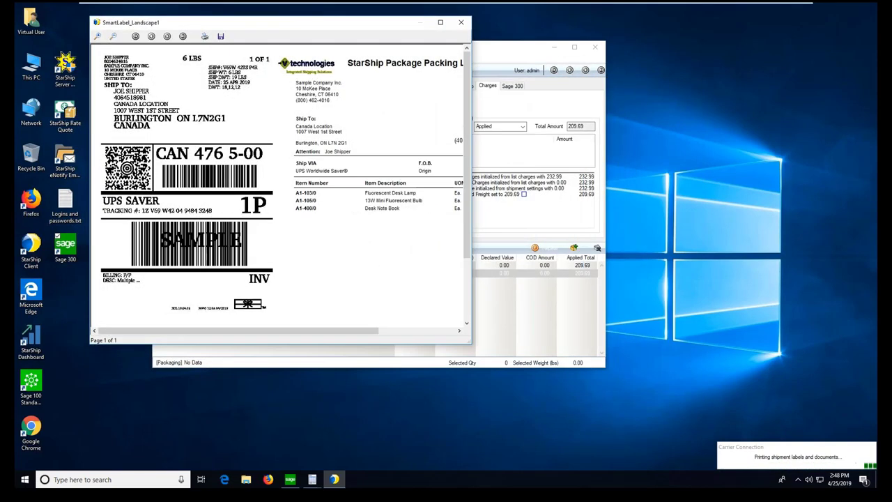
left_click_drag(471, 343, 659, 463)
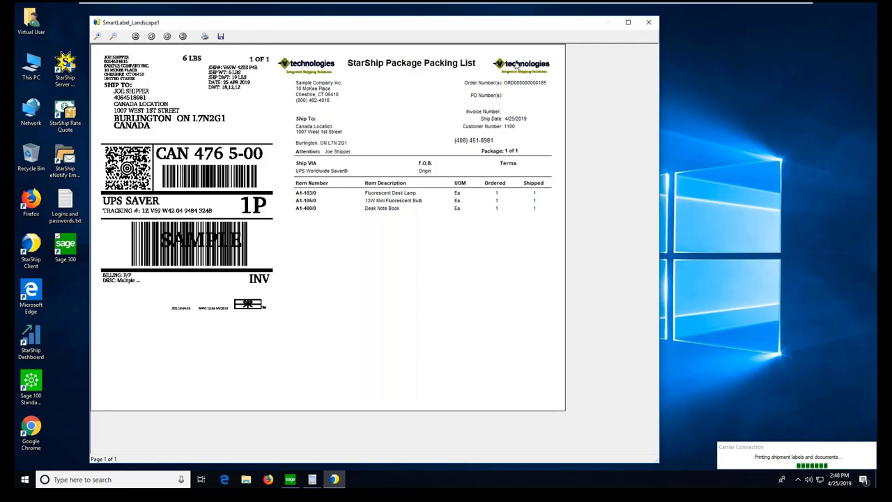
left_click(648, 23)
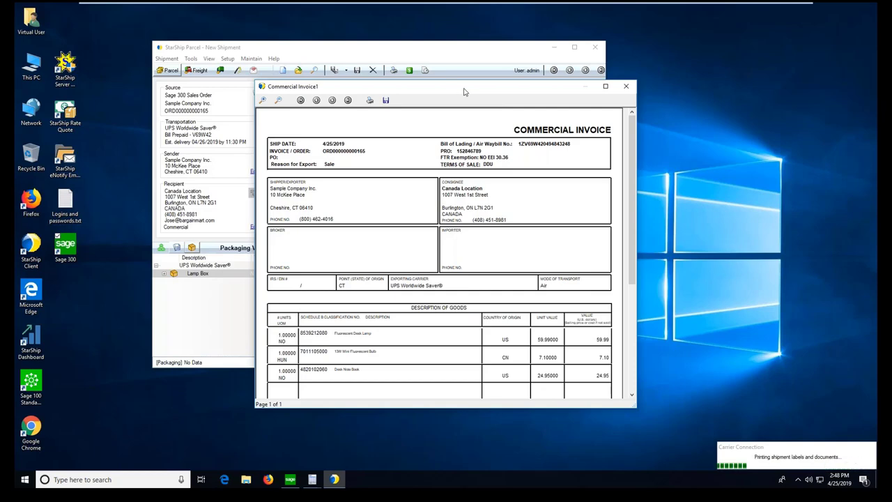
Step: Reposition and enlarge the 301.73 commercial invoice preview, check its totals and signature block, then close it
left_click_drag(453, 89, 296, 24)
left_click_drag(465, 364, 456, 481)
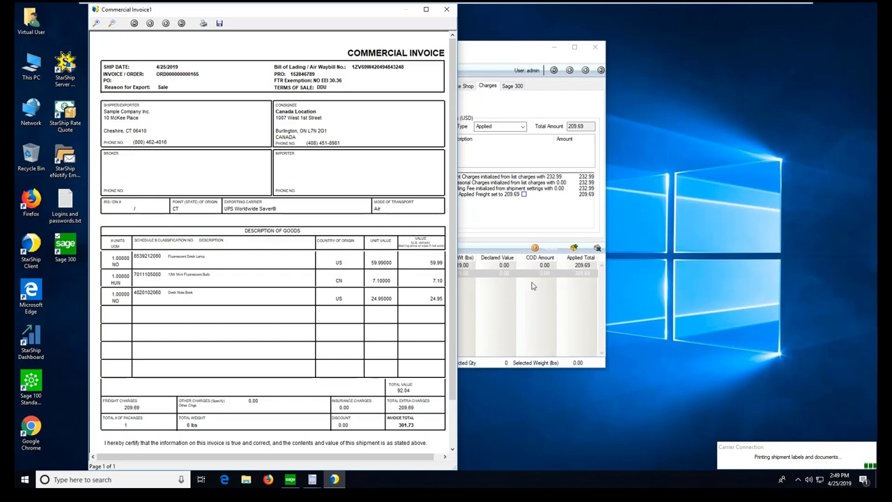
left_click_drag(453, 248, 460, 294)
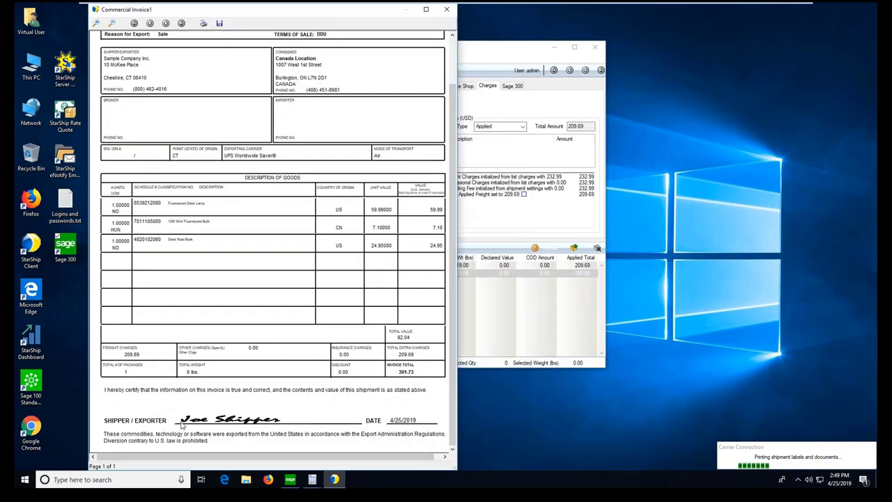
left_click(448, 11)
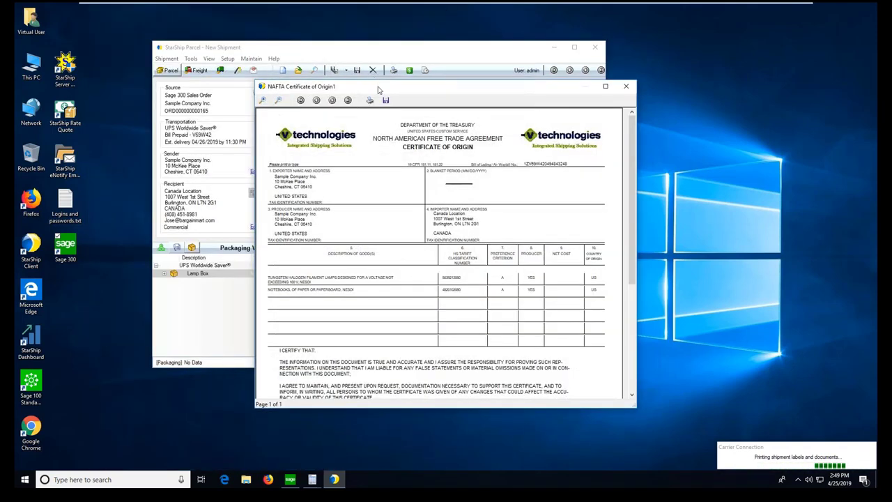
Step: Move and maximize the NAFTA Certificate of Origin preview, review it, then close it
left_click_drag(378, 90, 199, 23)
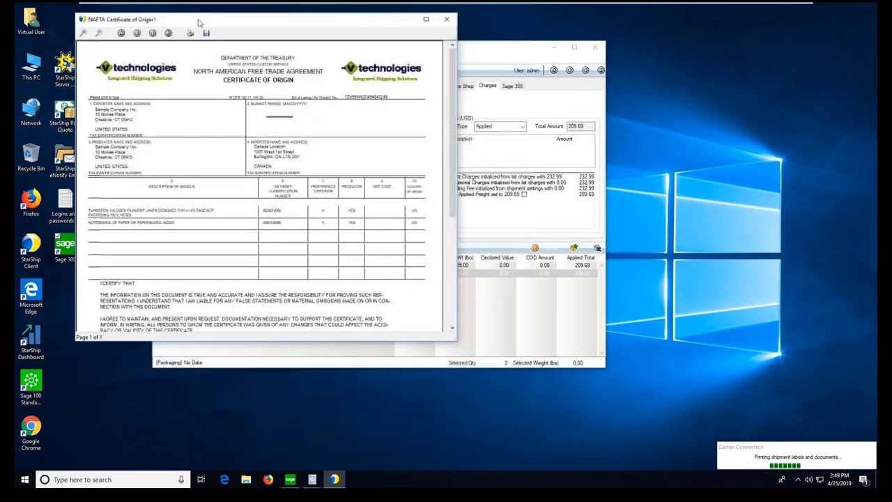
left_click(425, 18)
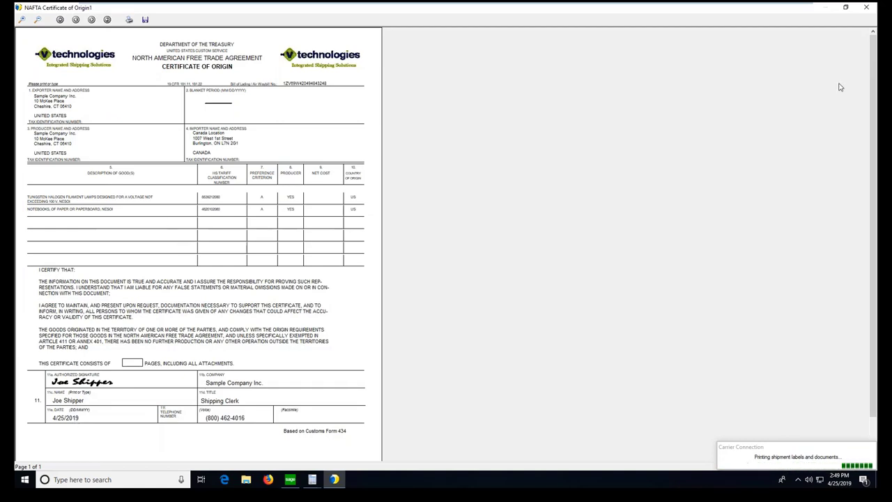
left_click(868, 9)
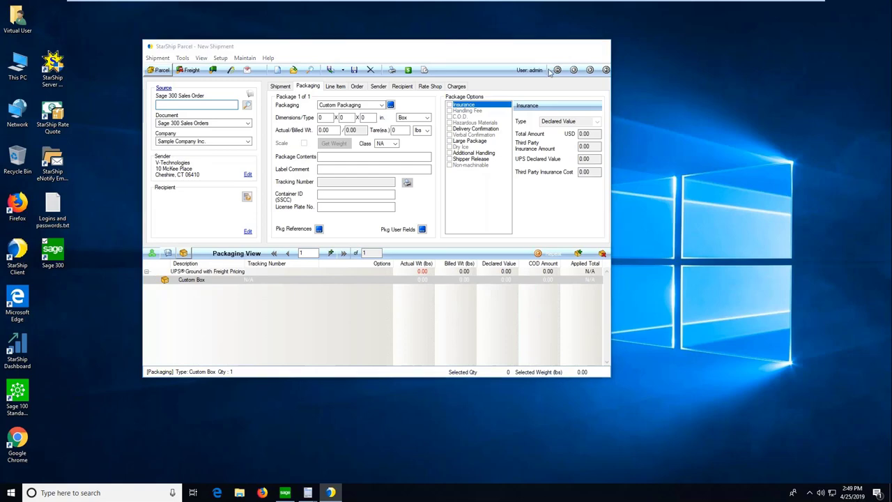
Step: Switch from StarShip to Sage 300 O/E Shipment Entry, go to shipment 146, and select the UPS freight line
left_click(330, 492)
left_click(291, 493)
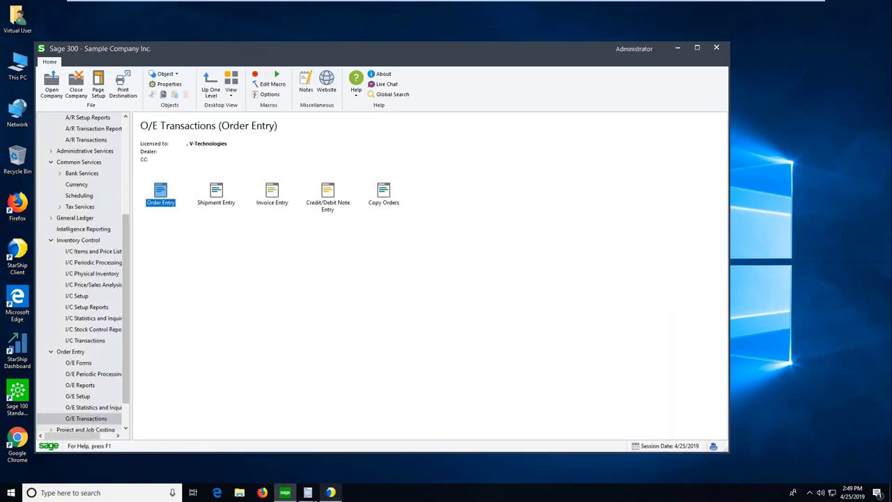
left_click(310, 493)
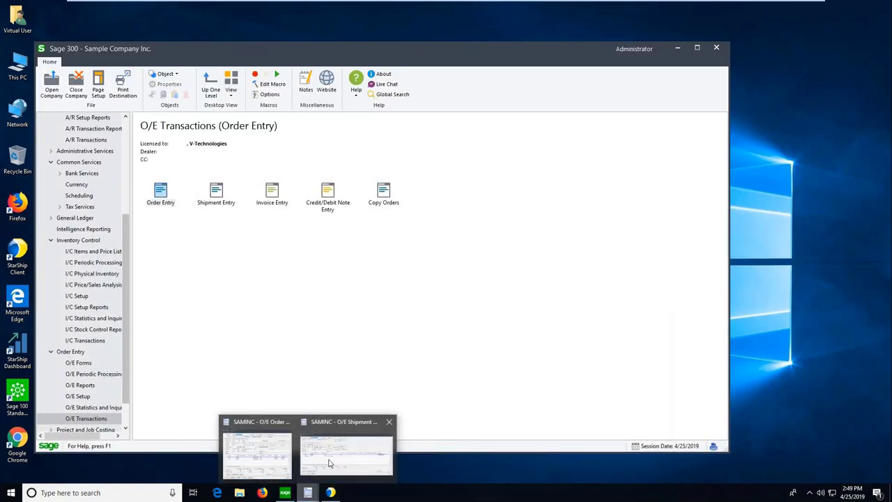
left_click(349, 436)
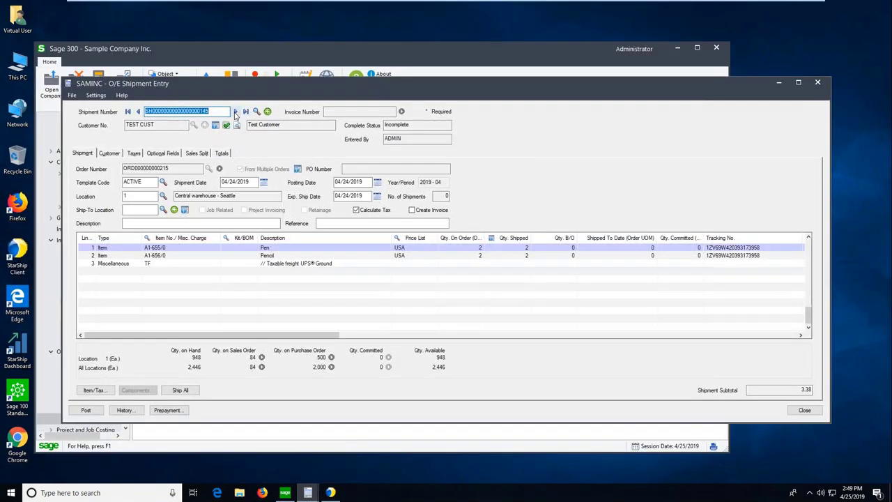
left_click(236, 113)
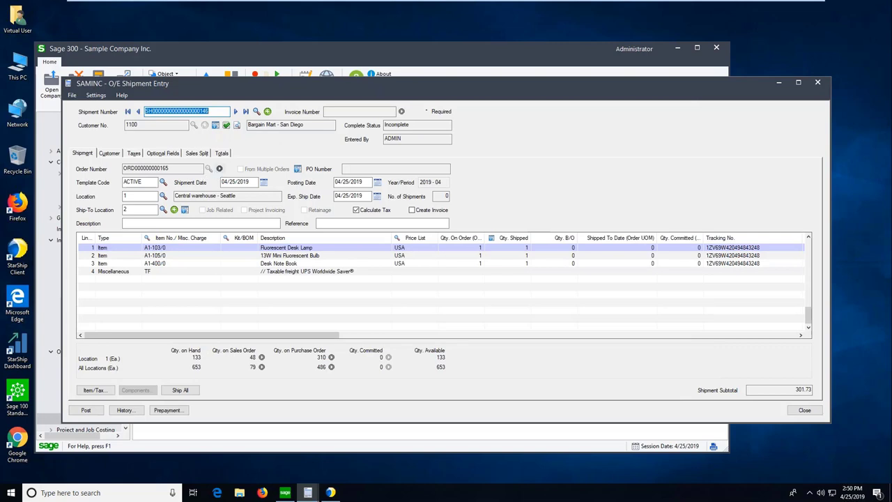
left_click(117, 273)
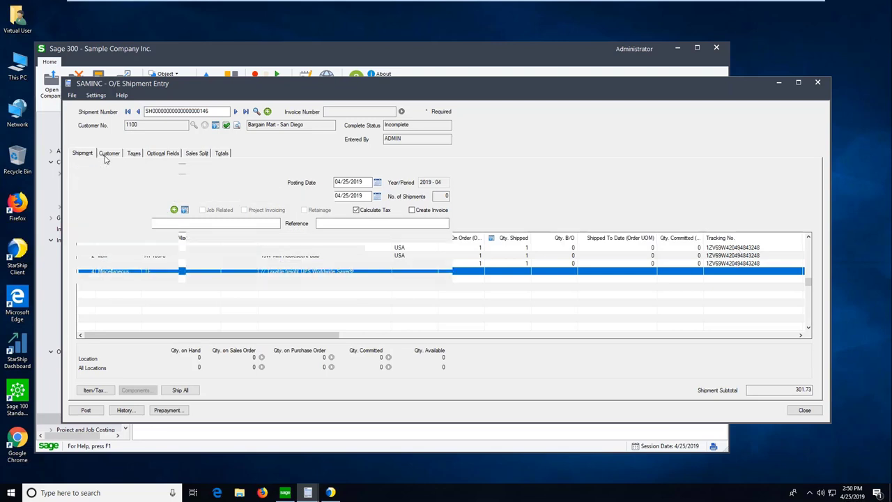
Step: Check the tracking number on the Customer tab, then read the Totals tab's 209.69 freight and StarShip comment
left_click(108, 153)
key("Tab")
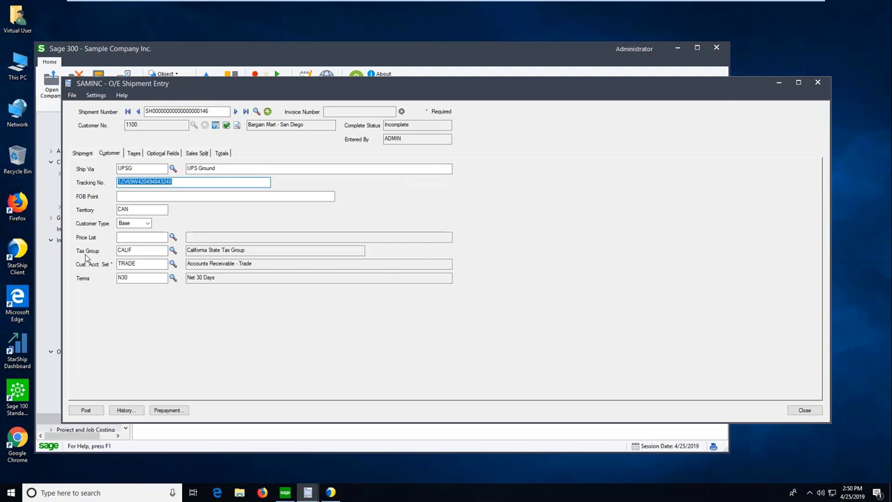
left_click(220, 153)
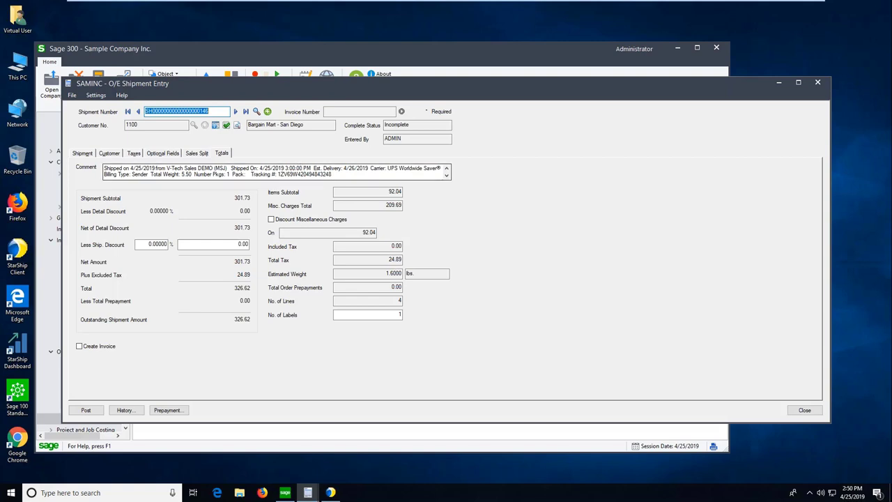
left_click(446, 176)
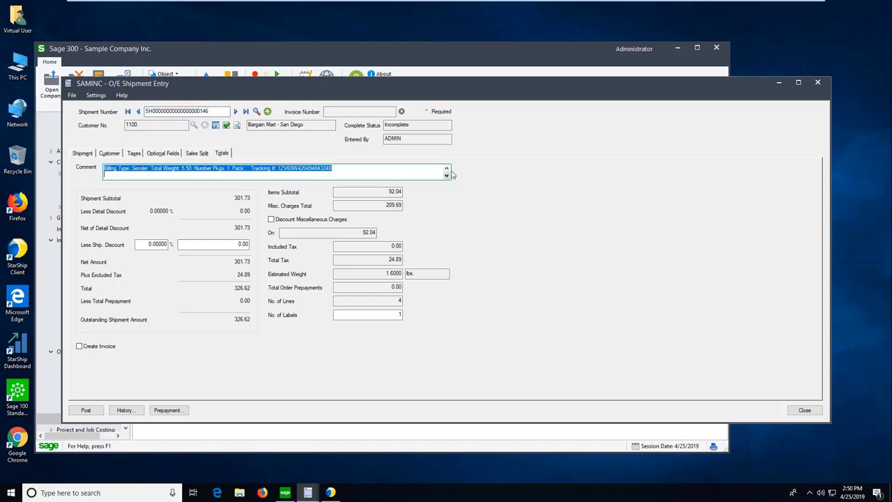
left_click(447, 170)
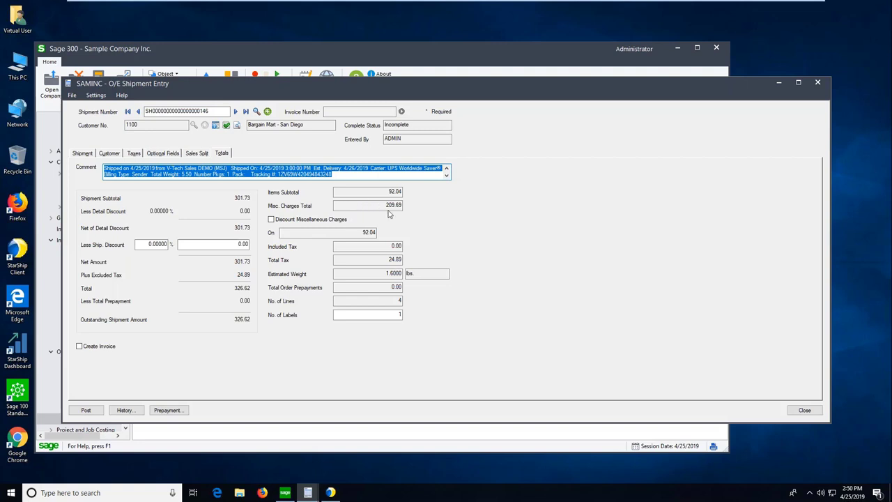